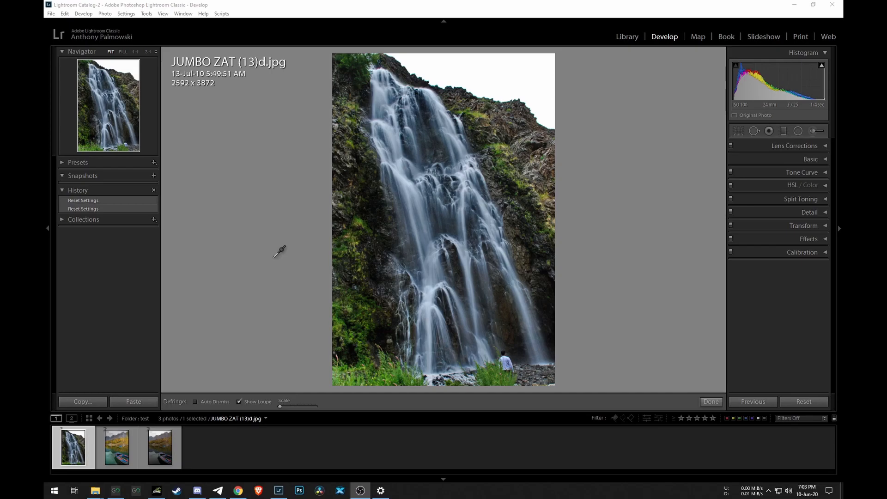
Clear the waterfall photo's edit history and save the Develop panel order with Lens Corrections first.
click(153, 190)
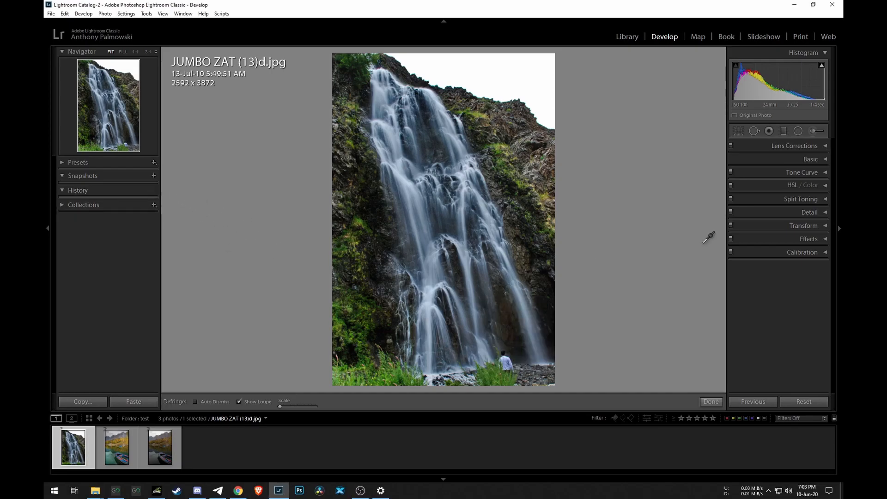
right_click(788, 145)
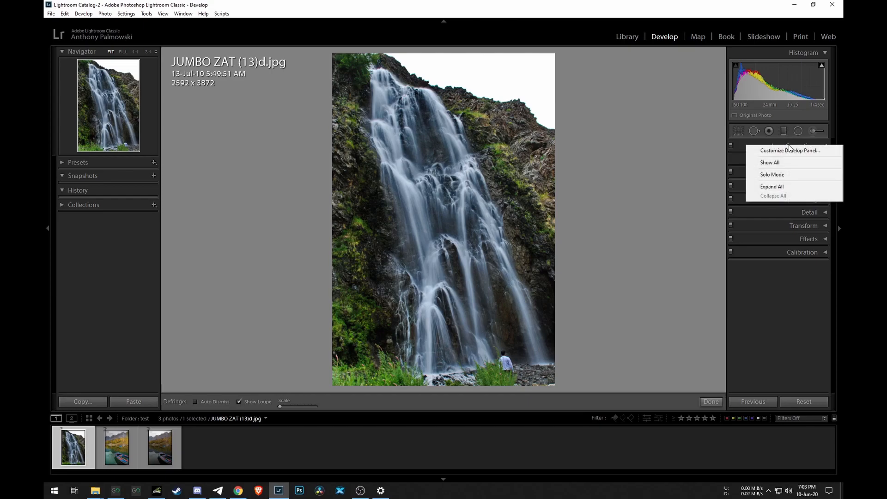
click(796, 153)
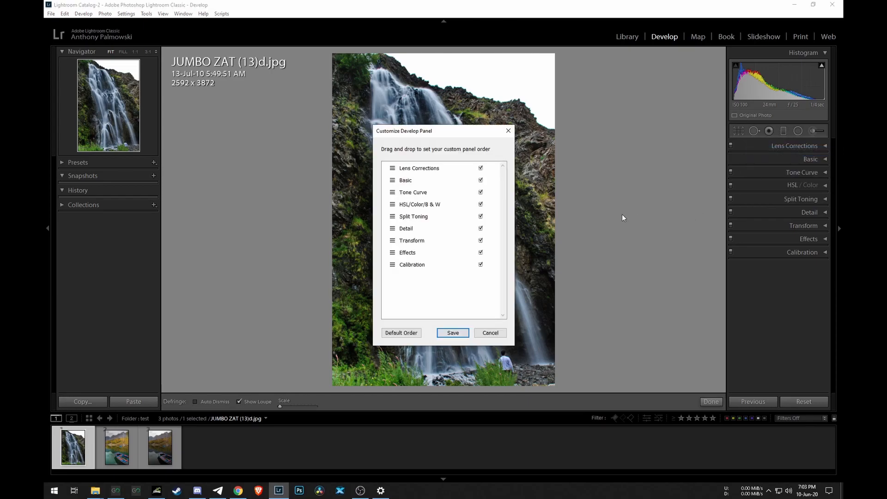
click(416, 169)
mouse_move(416, 169)
mouse_down()
mouse_move(415, 216)
mouse_move(421, 171)
mouse_up()
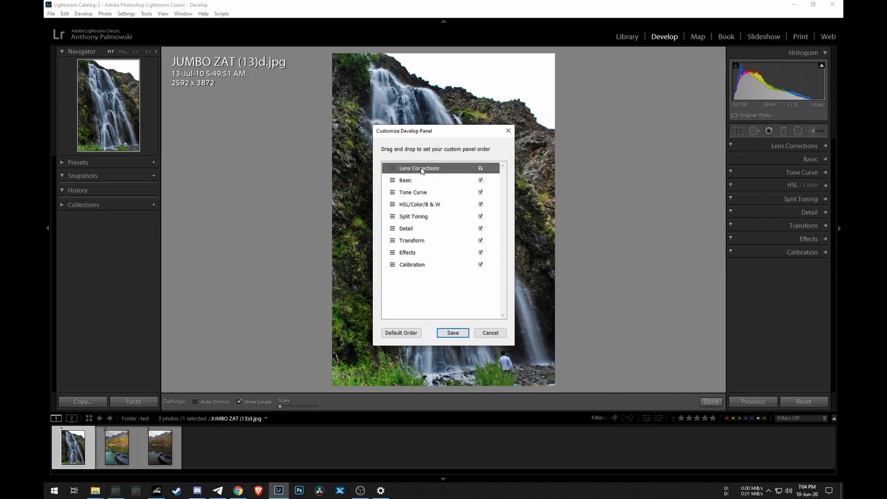
click(453, 333)
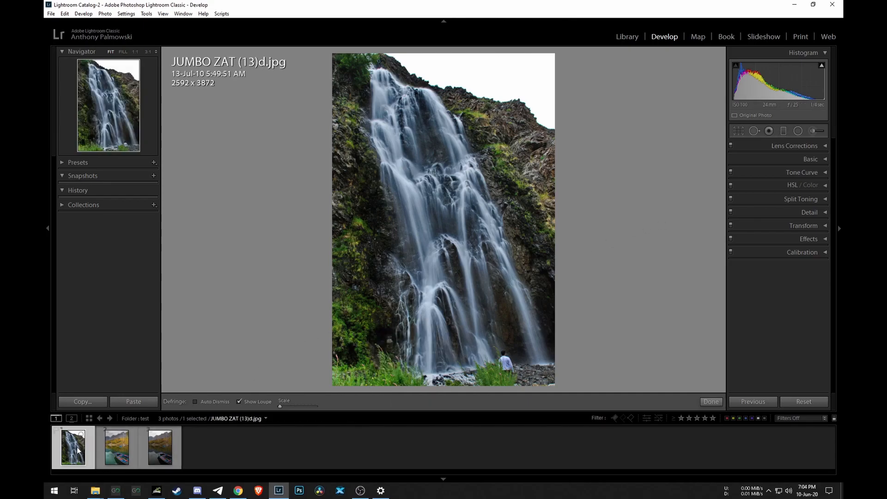
Enable lens profile corrections on the waterfall photo JUMBO ZAT (13)d.jpg.
click(118, 448)
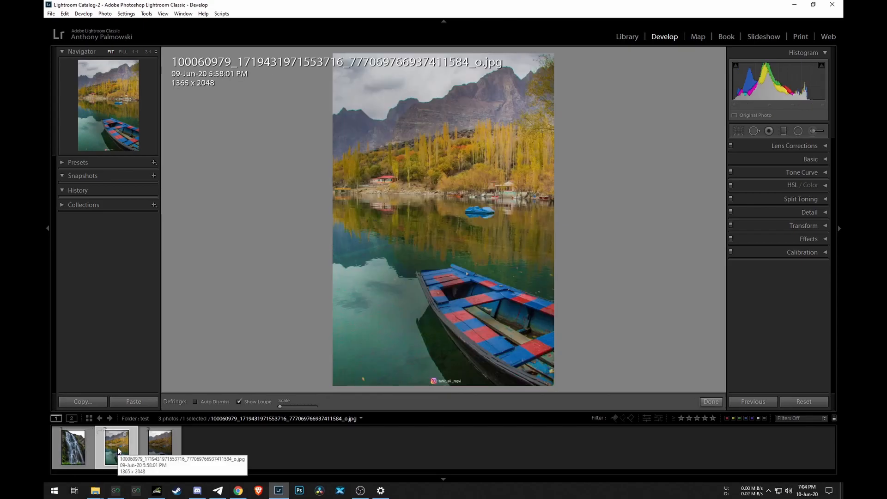
click(77, 447)
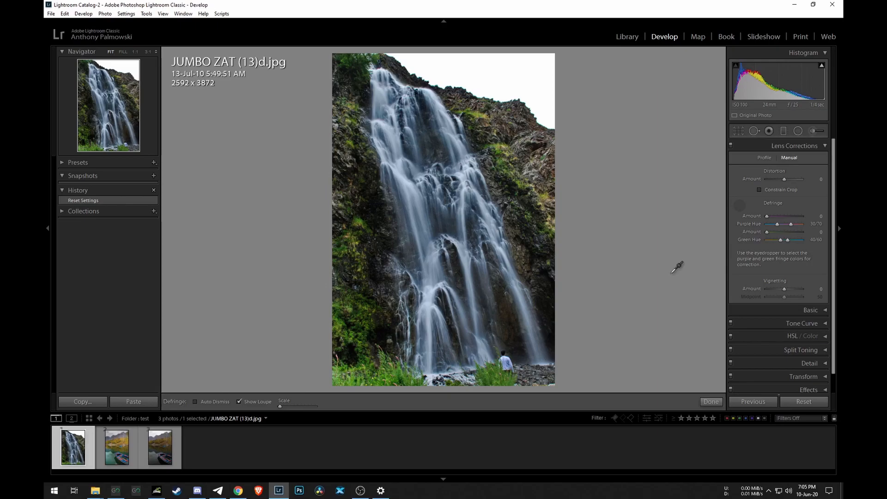
click(764, 158)
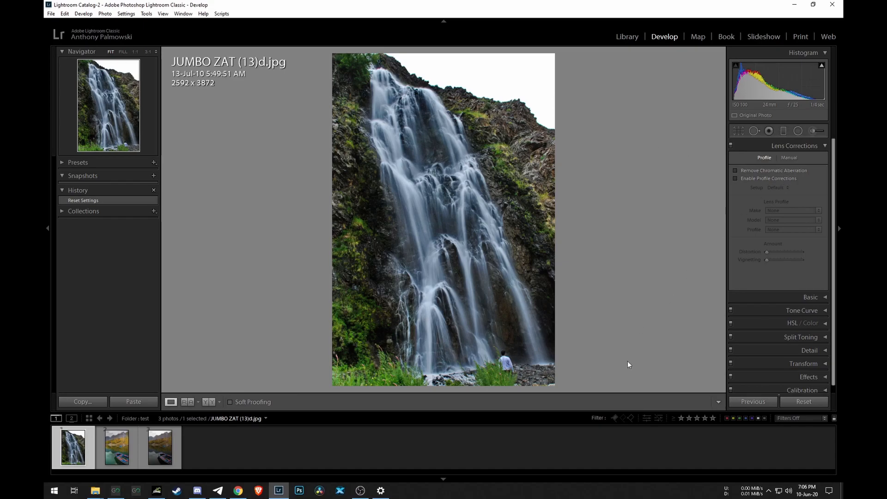
click(749, 178)
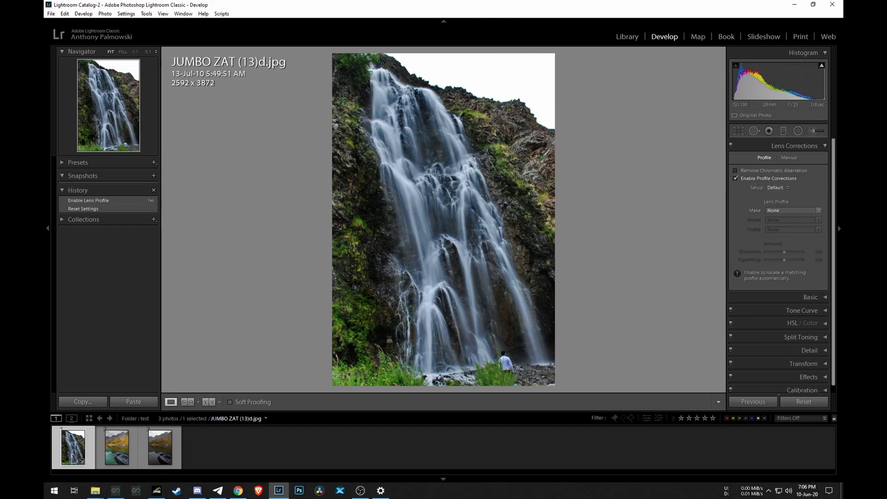
Try lens profile corrections on the edited lake JPG and turn them off again.
click(123, 450)
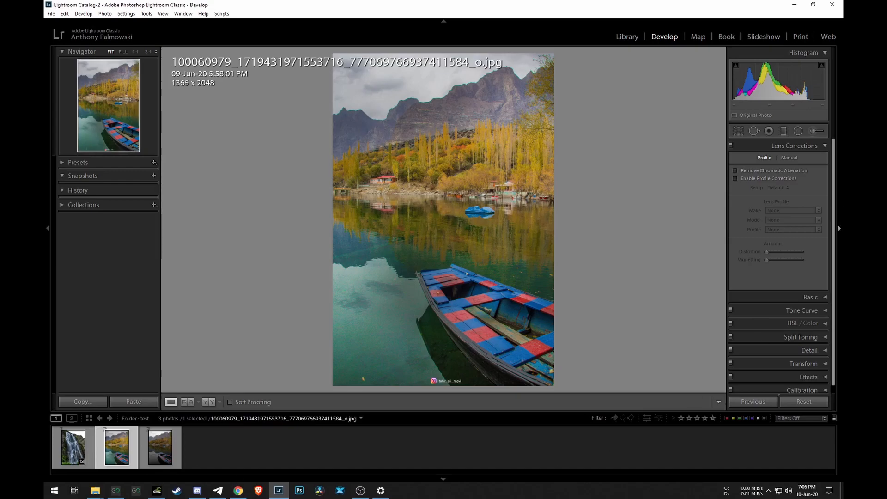
click(748, 179)
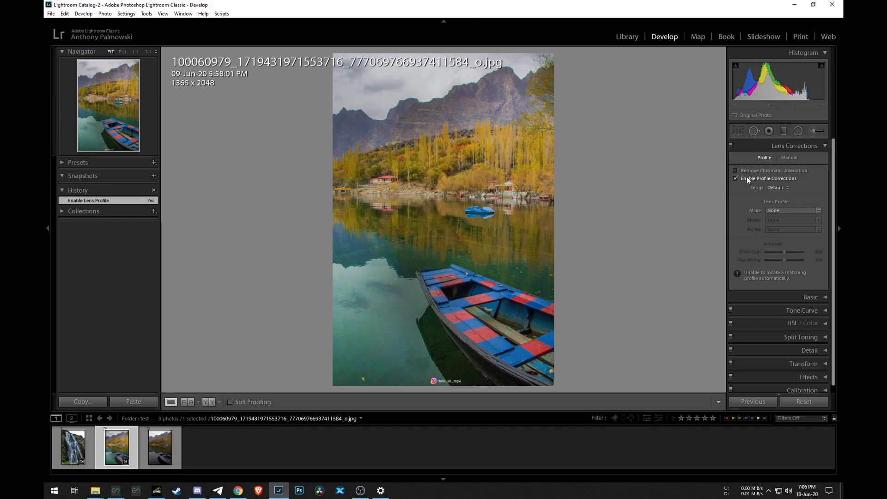
click(747, 177)
Enable lens profile corrections on kachura Lake raw.CR2, switching them off and on to compare the distortion.
click(173, 447)
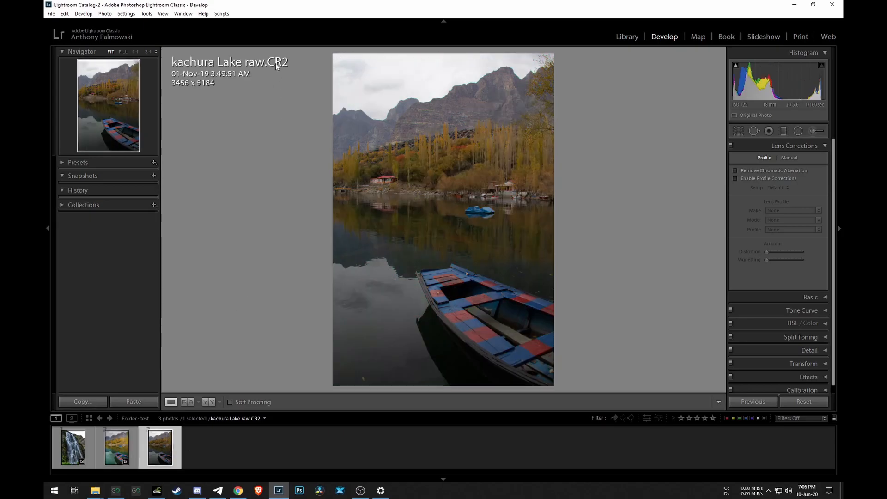
click(747, 179)
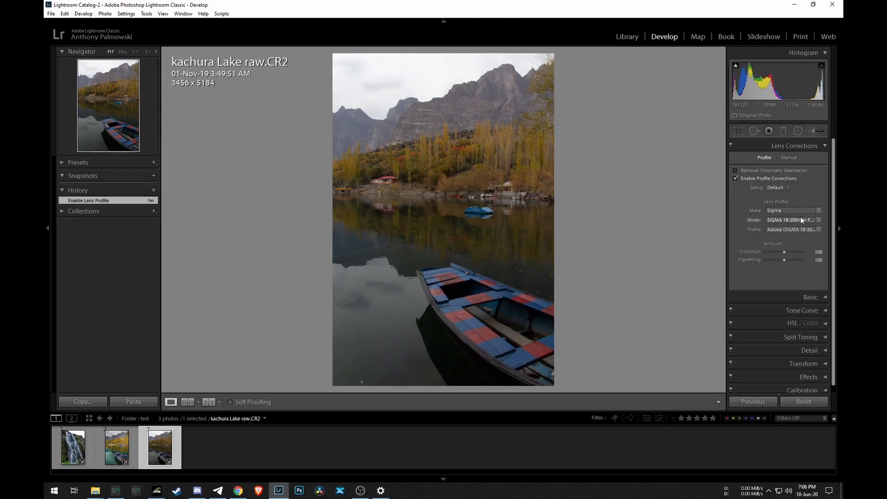
click(737, 177)
click(736, 179)
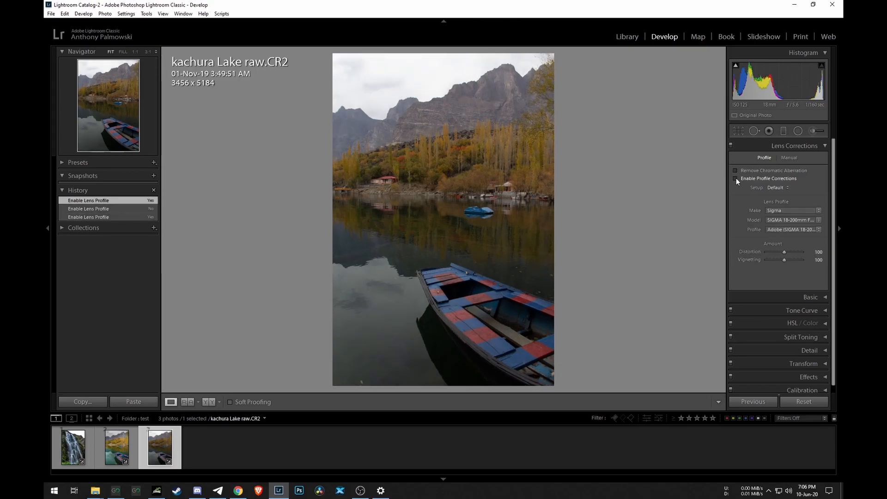
click(736, 178)
click(735, 178)
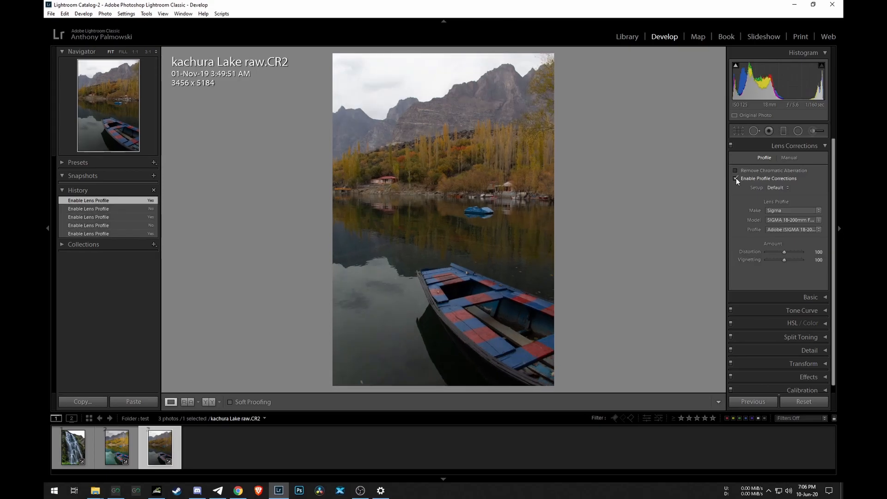
Defringe the waterfall photo by sampling the cyan fringe along the rocky ridge with the Fringe Color Selector.
click(73, 447)
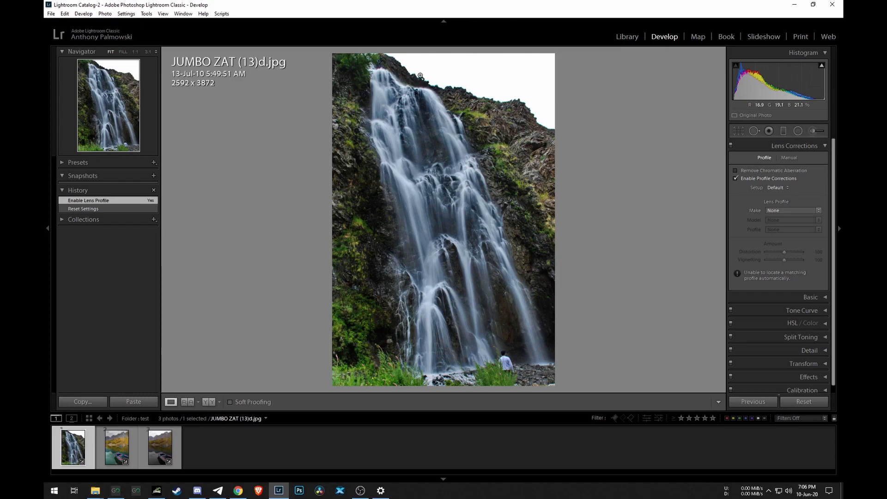
click(450, 87)
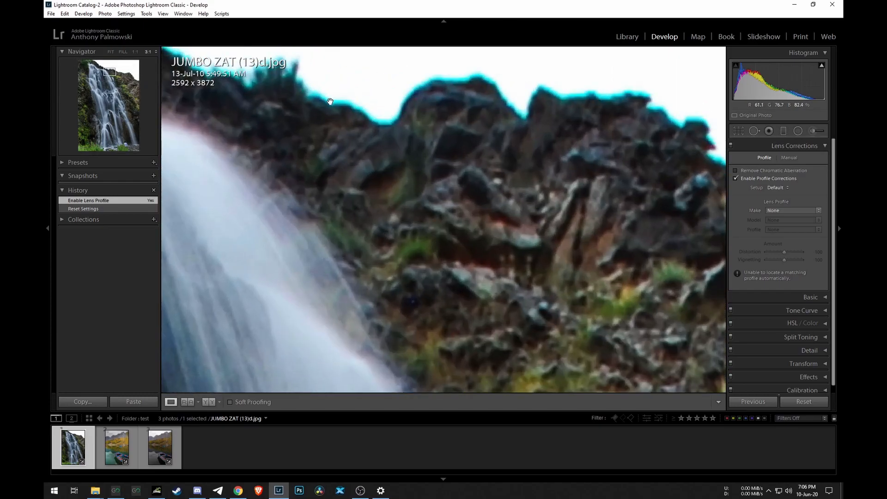
drag(364, 131, 452, 263)
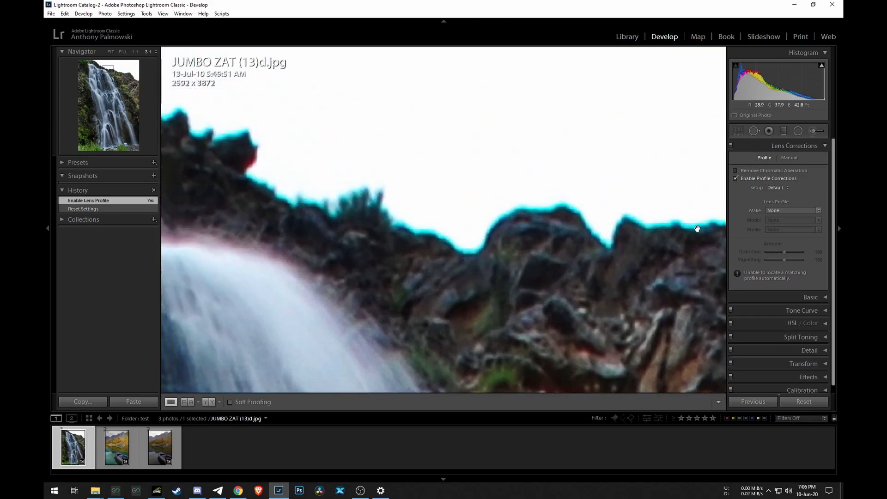
click(790, 158)
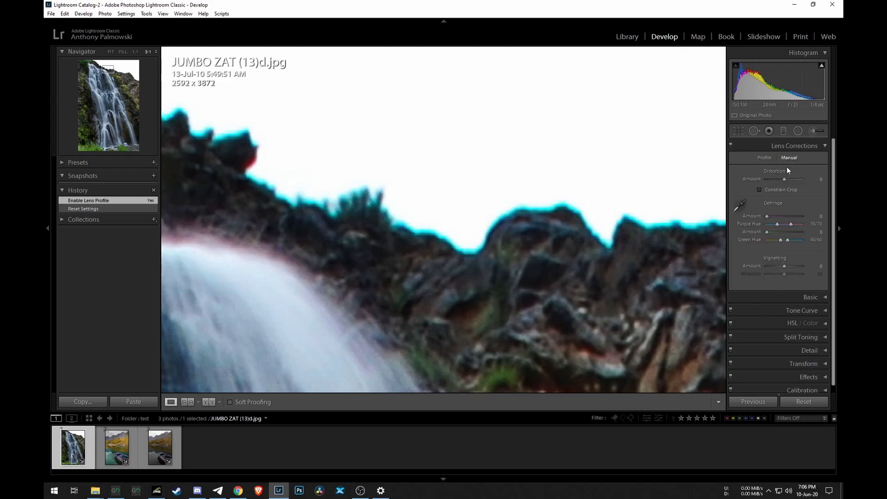
click(740, 204)
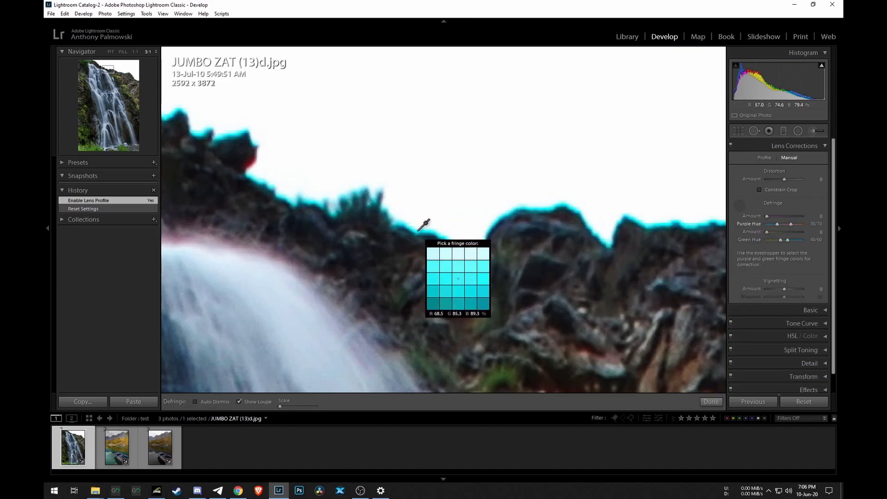
click(423, 225)
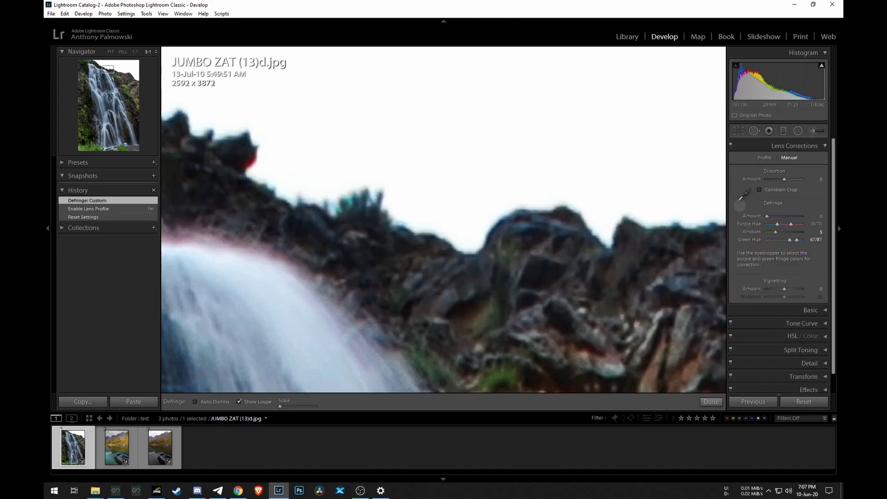
Compare the waterfall photo's ridge edge with lens corrections switched off and on.
click(731, 144)
click(731, 144)
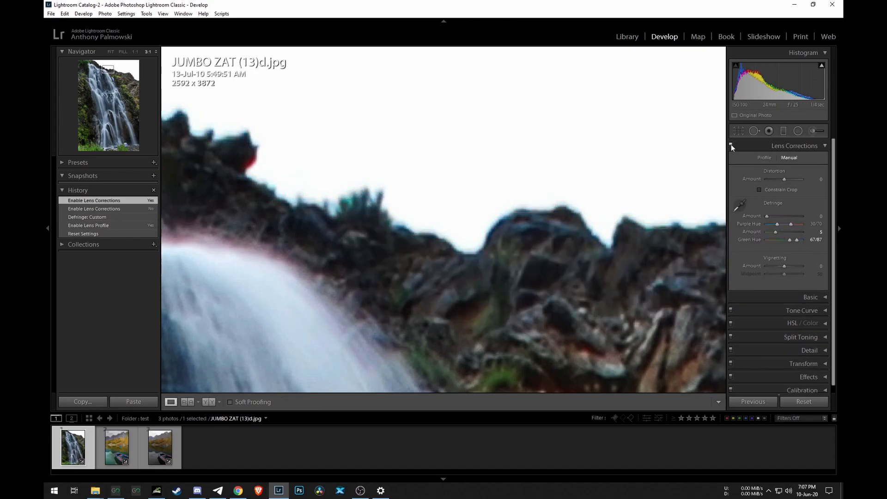
click(730, 144)
click(731, 144)
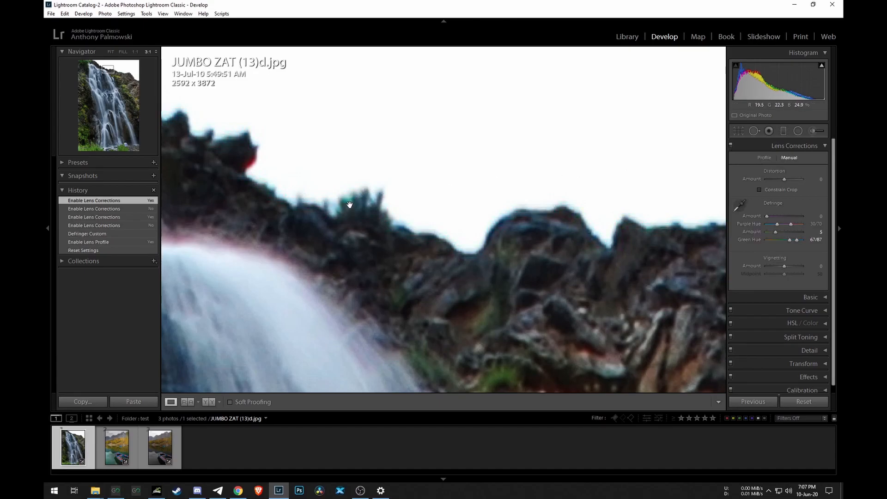
Set the waterfall photo's green defringe amount to 12 and its green hue range to 44/100.
drag(560, 258, 313, 250)
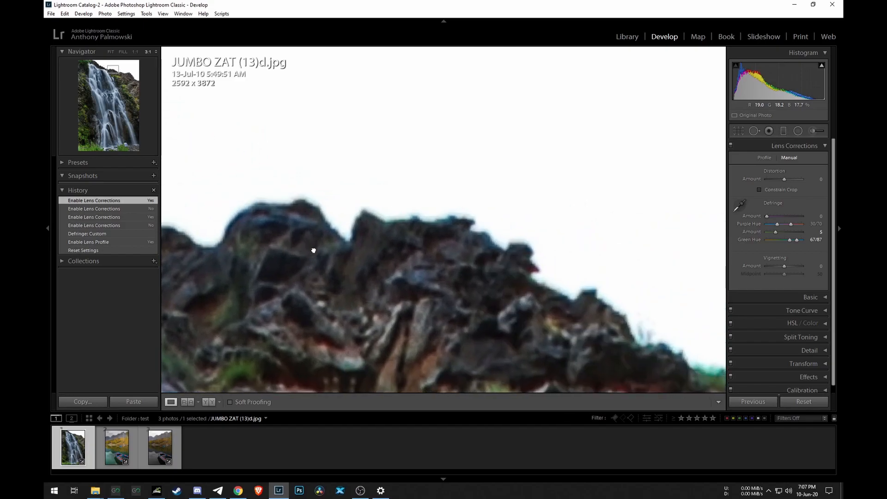
drag(520, 284, 392, 225)
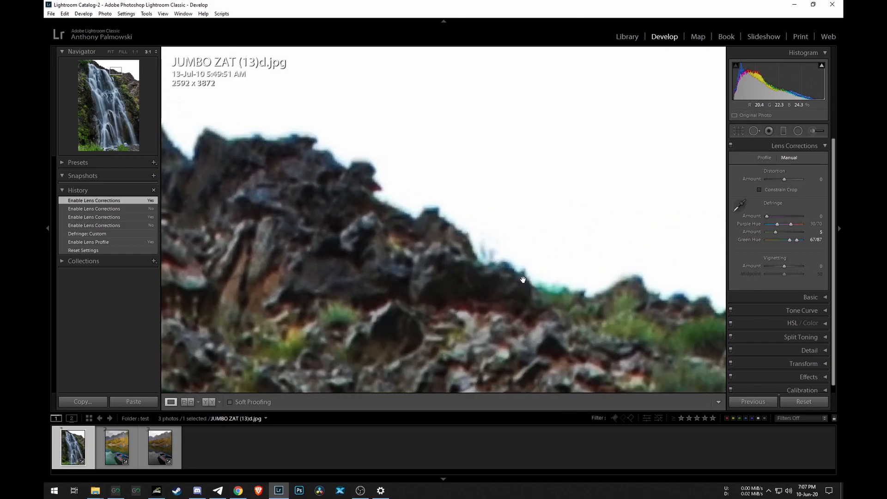
drag(568, 292, 230, 216)
drag(534, 287, 455, 256)
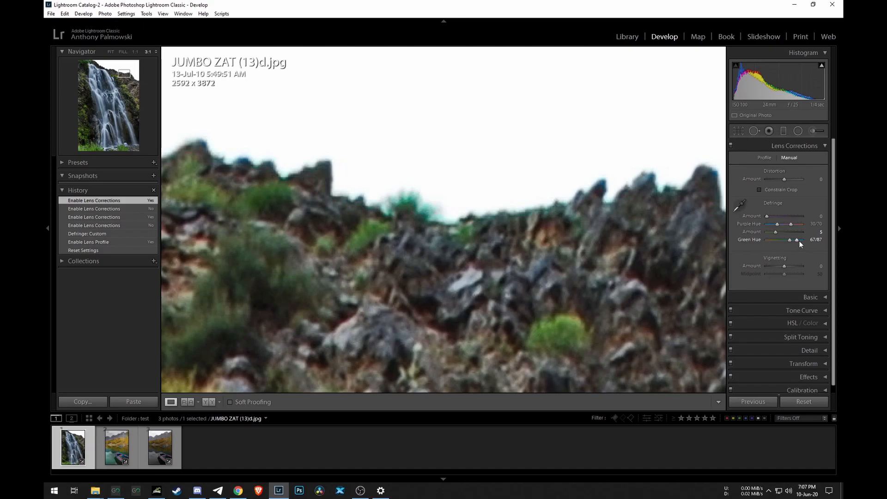
drag(797, 240, 797, 240)
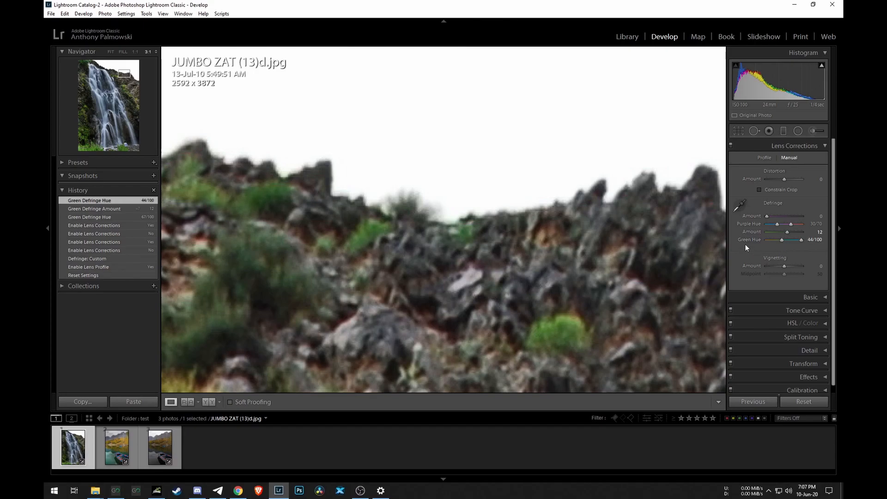
Check the defringed ridge near the top of the waterfall by comparing lens corrections off and on.
click(420, 215)
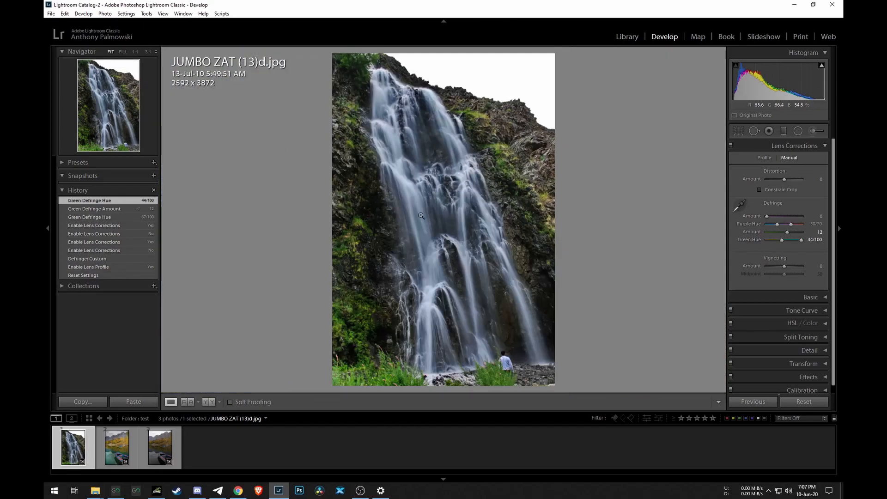
click(400, 61)
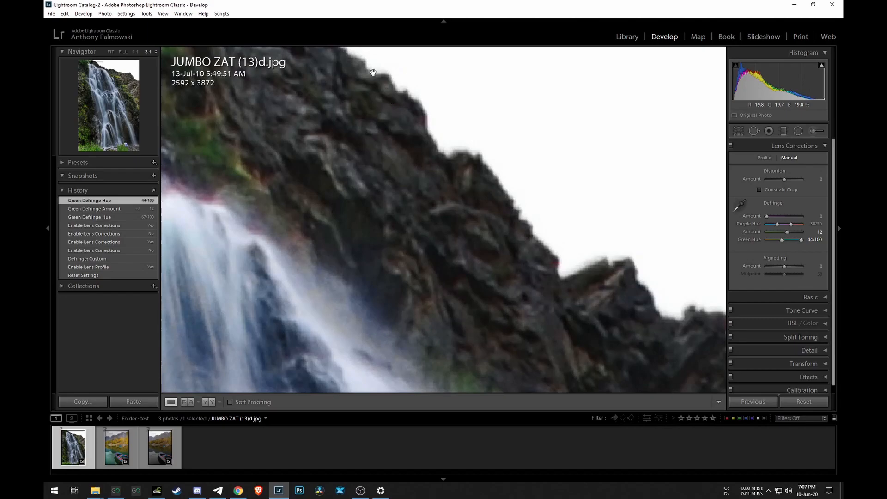
click(730, 145)
click(731, 145)
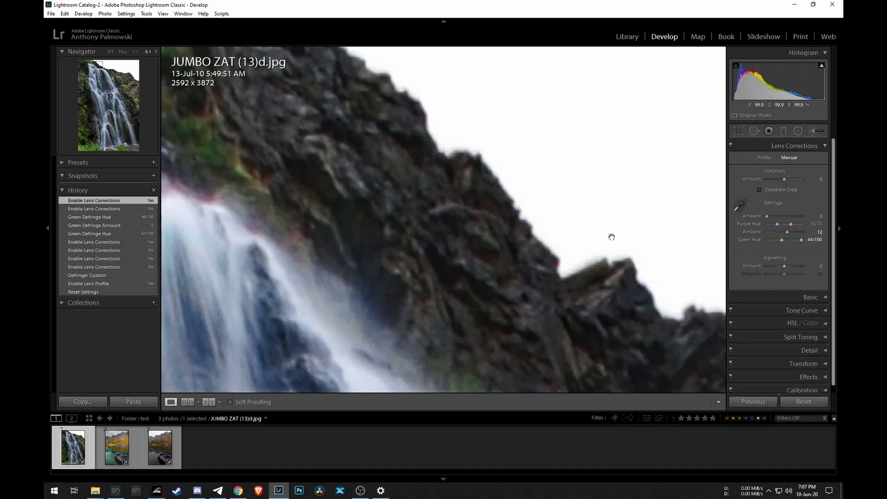
click(613, 246)
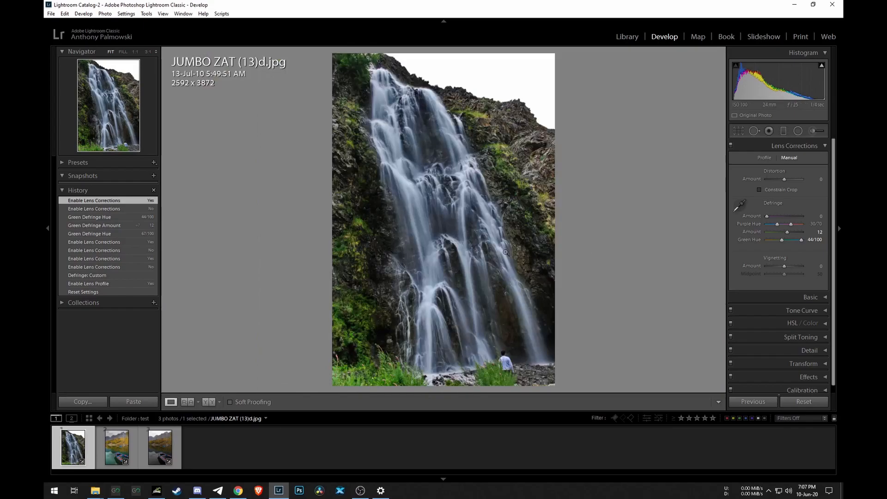
Defringe the colorful lake JPEG by sampling the green fringe along the mountain ridge with the Fringe Color Selector.
click(121, 444)
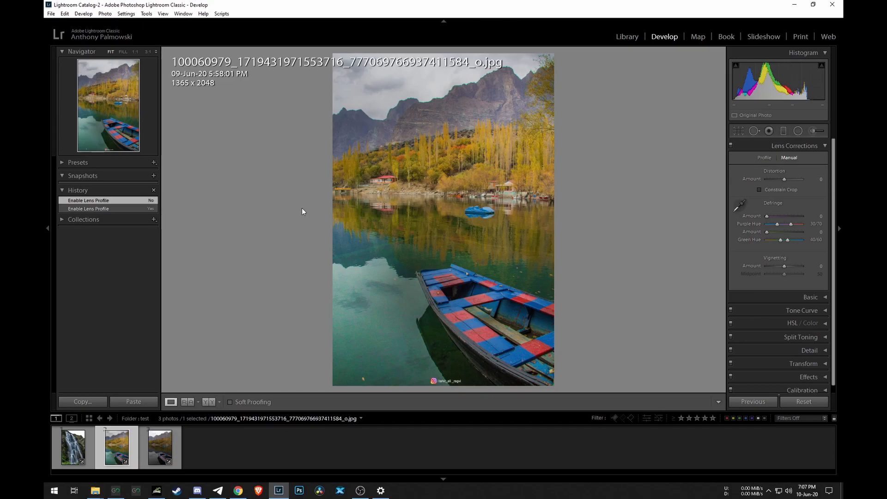
click(162, 449)
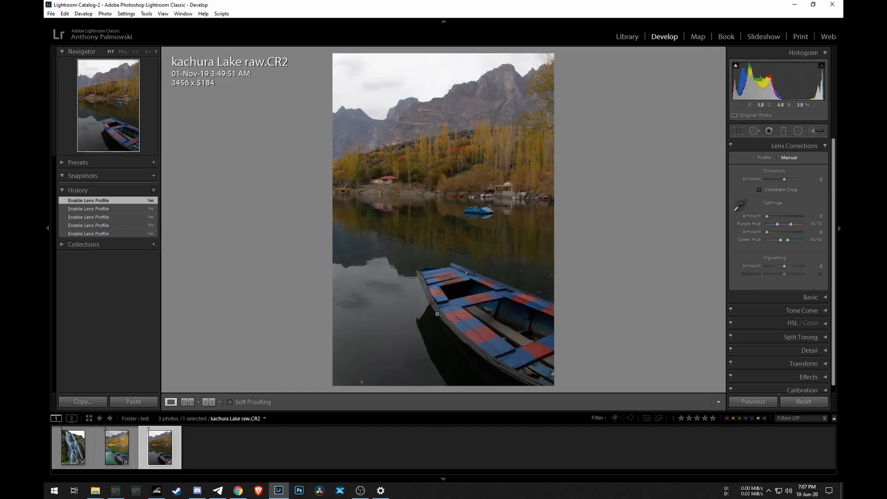
click(115, 445)
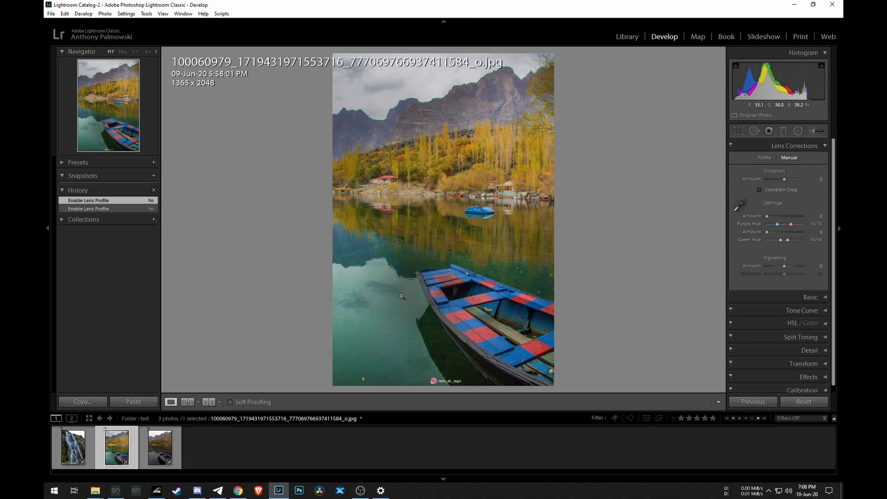
click(370, 111)
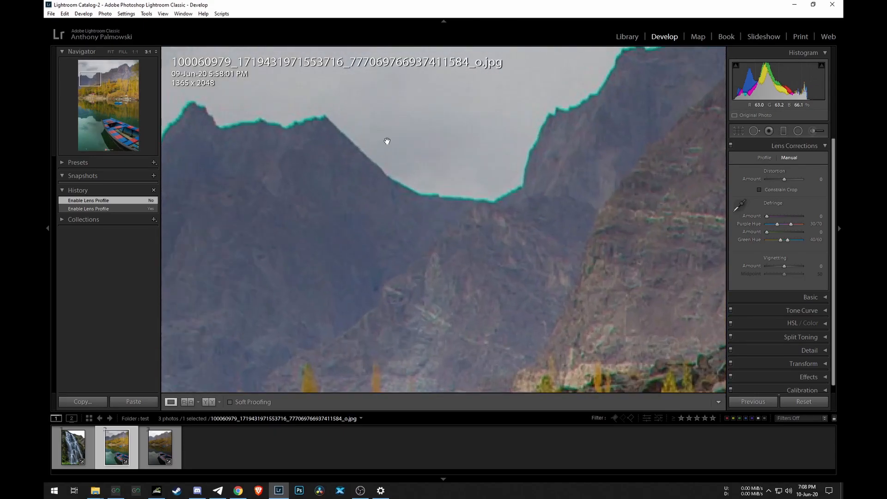
click(742, 208)
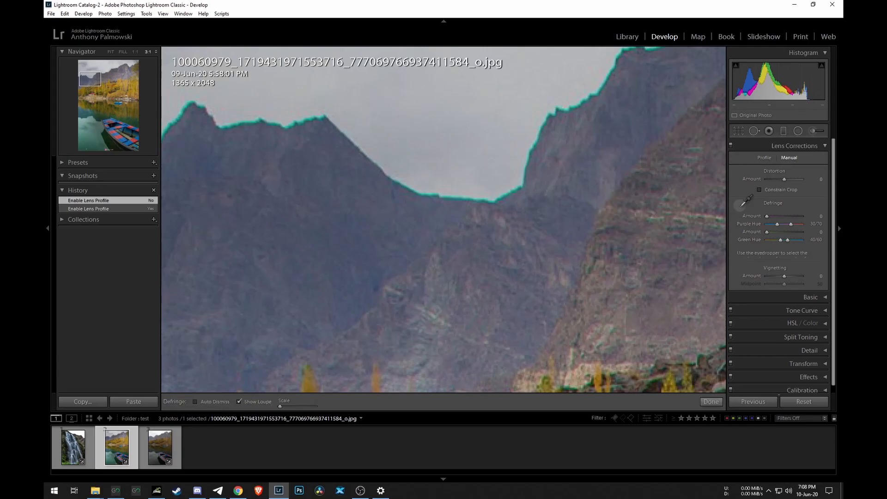
click(253, 117)
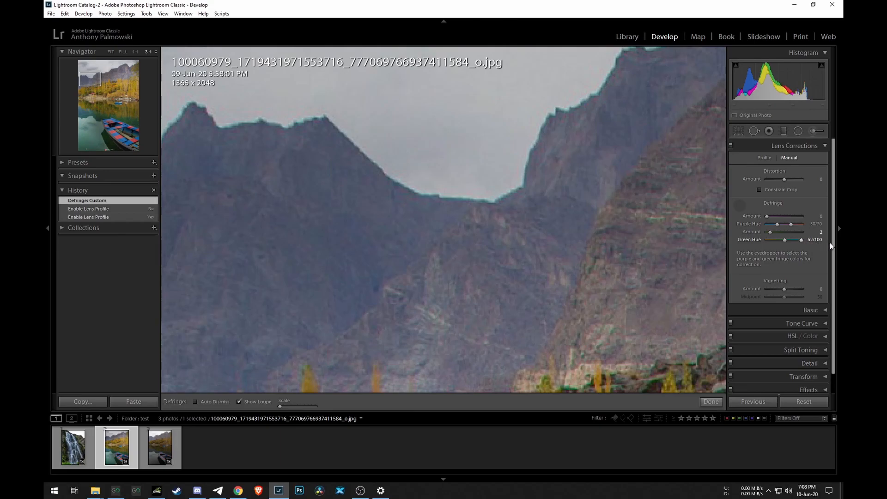
Set the lake JPEG's green defringe amount to 8 and exit the Fringe Color Selector.
drag(829, 242, 829, 242)
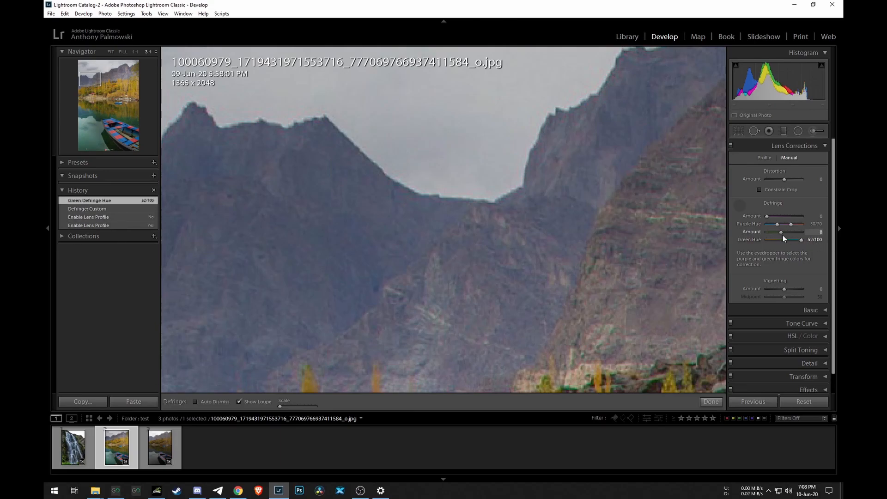
drag(782, 234, 783, 235)
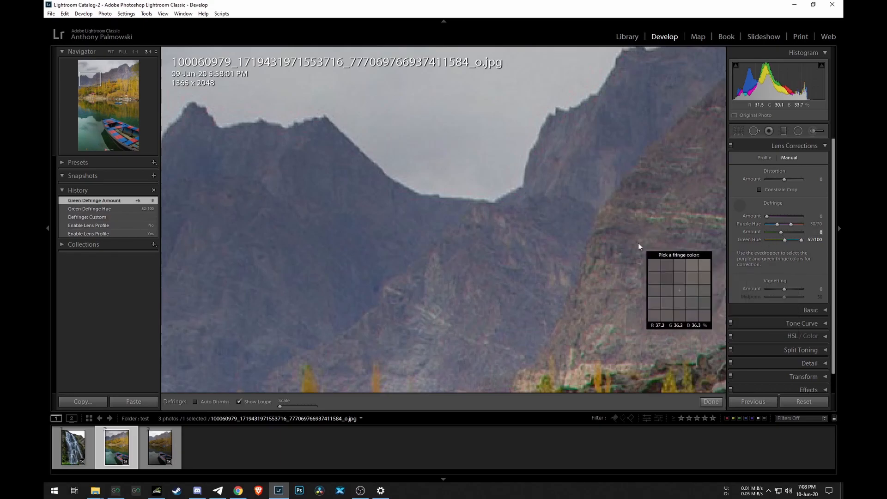
key(Escape)
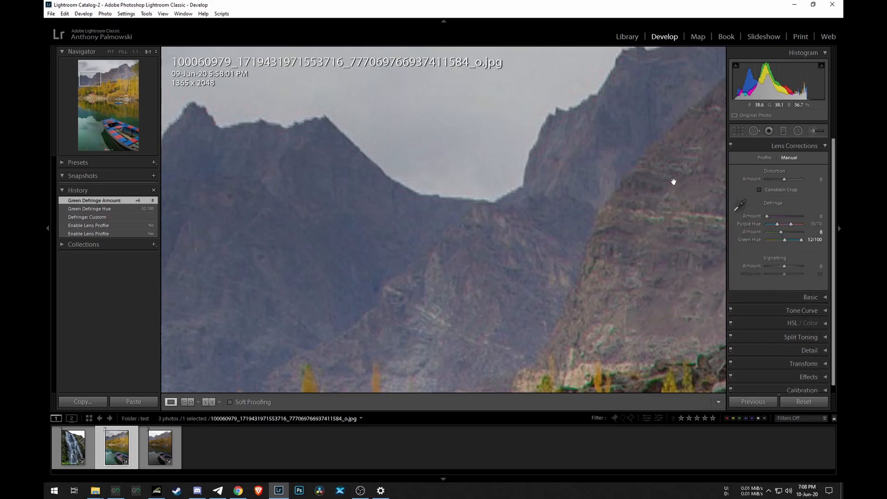
Widen the lake JPEG's green defringe hue range to 27/100 while checking the tree branches against the sky.
drag(647, 145, 384, 296)
drag(614, 234, 307, 272)
drag(521, 198, 507, 268)
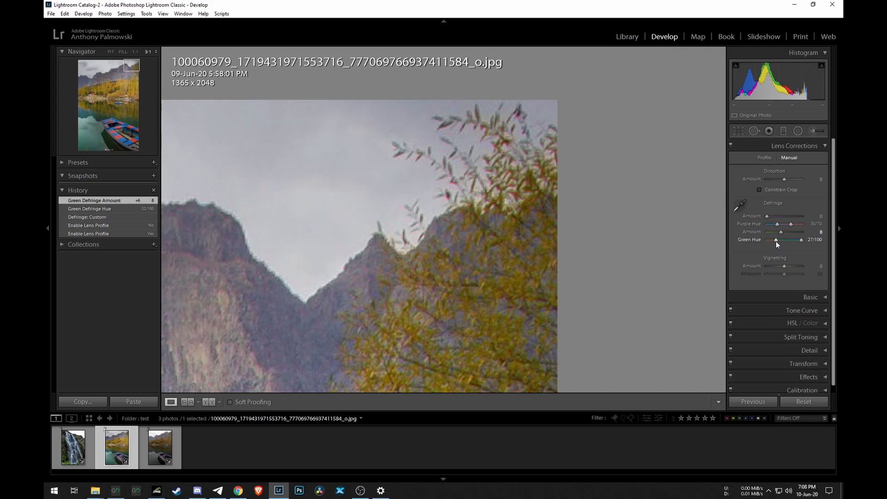
drag(775, 242, 776, 242)
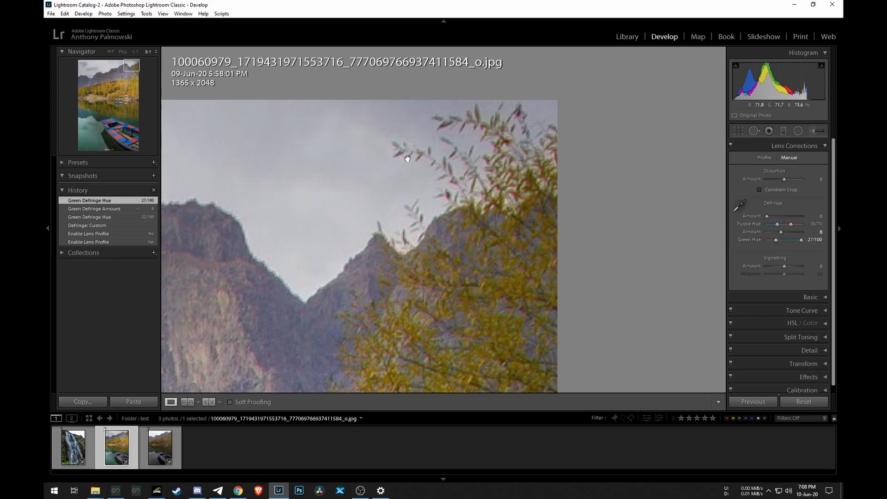
Compare the whole lake JPEG with lens corrections switched off and on, leaving them on.
click(237, 223)
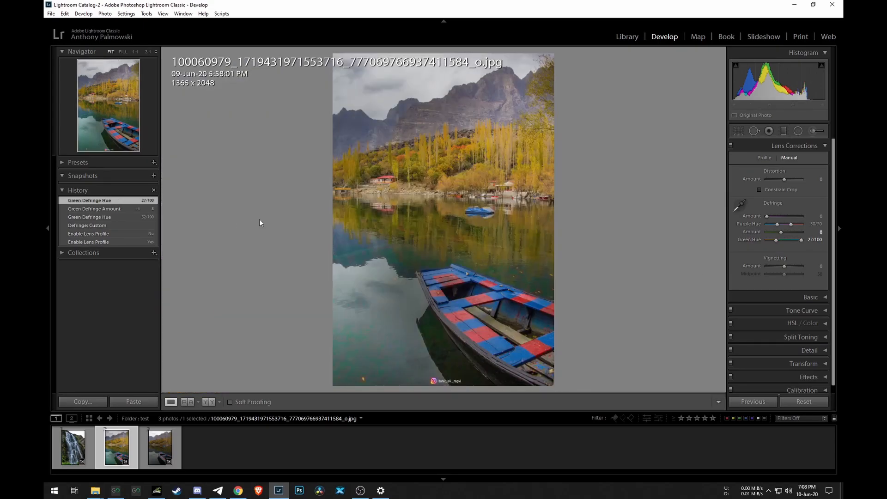
click(731, 145)
click(731, 145)
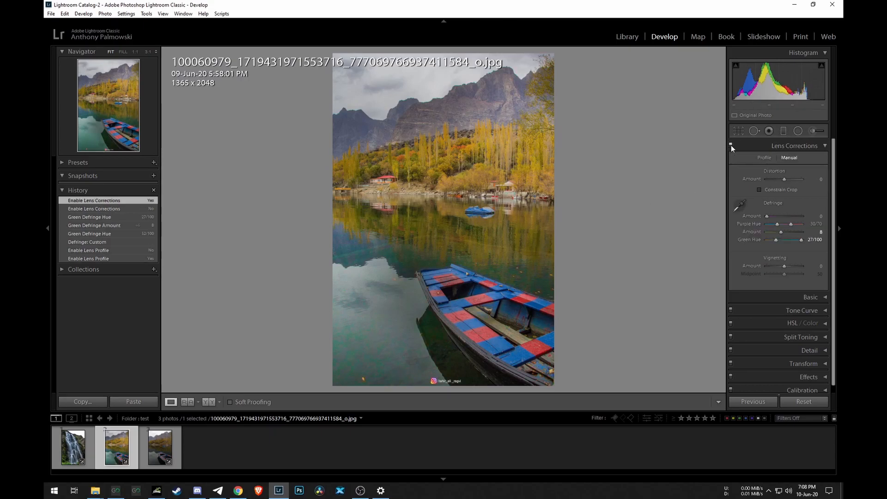
click(731, 146)
click(731, 145)
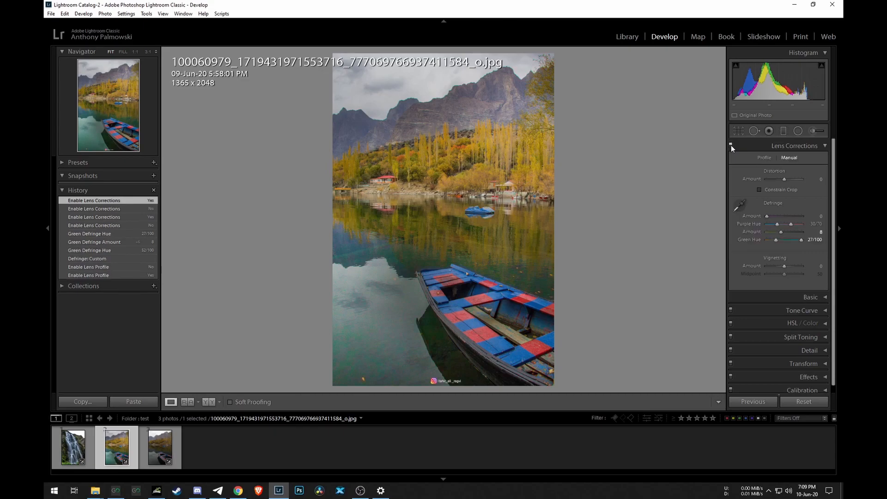
click(731, 145)
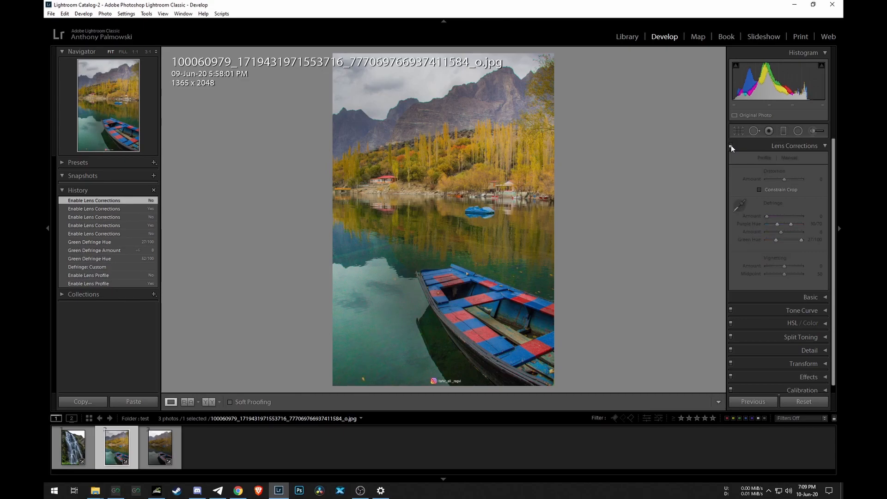
click(731, 146)
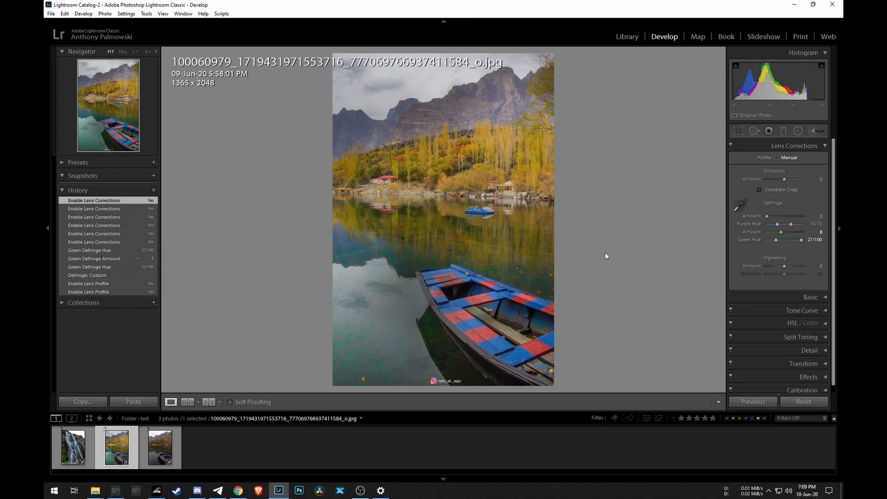
Enable Remove Chromatic Aberration for kachura Lake raw.CR2, viewing the mountain ridge up close.
click(163, 449)
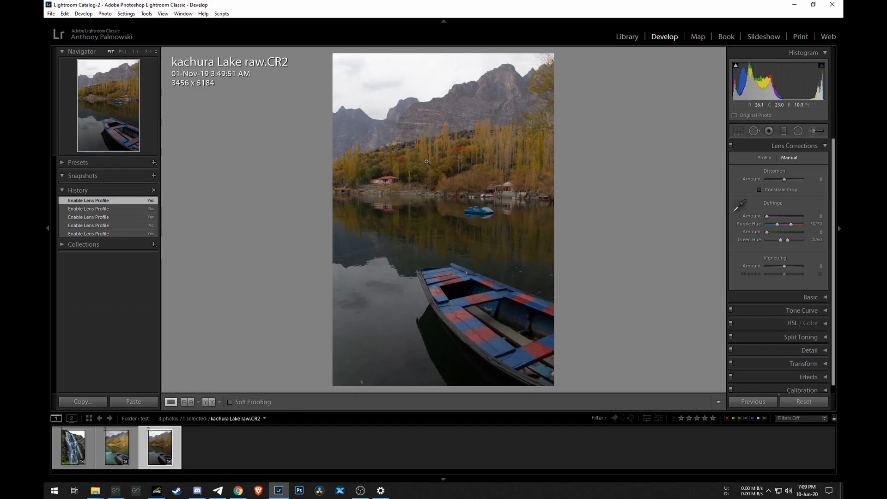
click(763, 157)
click(395, 113)
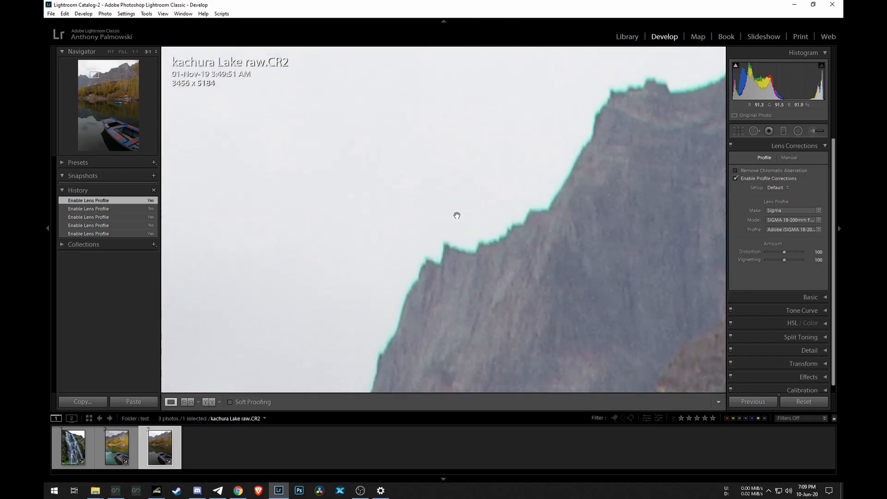
click(736, 171)
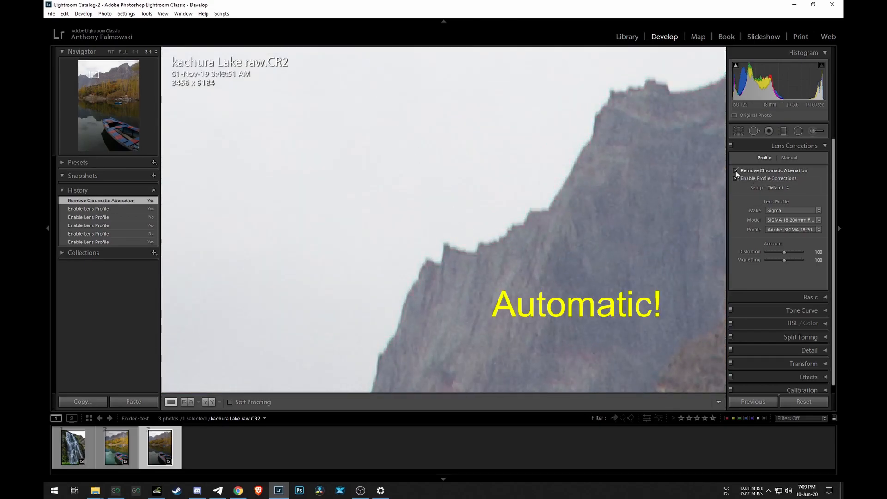
Examine the raw lake photo's mountain ridge and the tree branches at the upper corner for remaining color fringing.
drag(607, 200, 285, 297)
drag(480, 281, 166, 259)
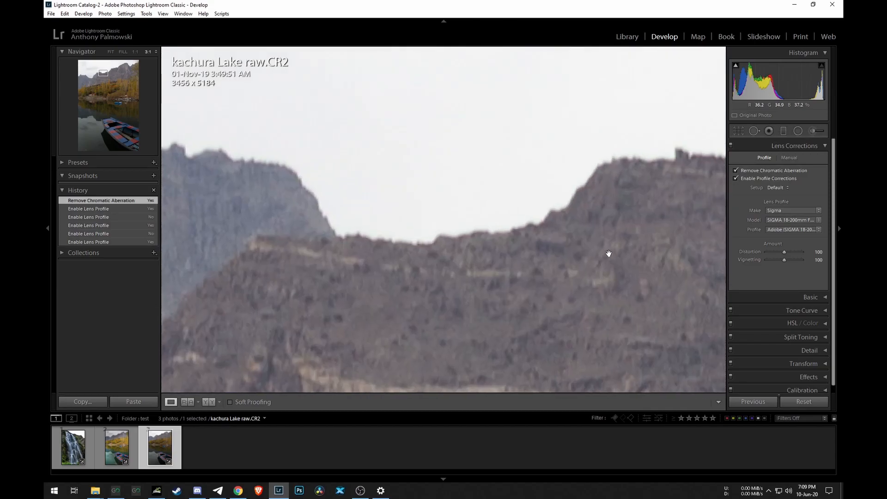
drag(614, 254, 342, 303)
drag(611, 162, 364, 346)
drag(600, 199, 331, 289)
drag(684, 143, 379, 272)
drag(633, 194, 402, 271)
drag(484, 290, 297, 106)
drag(623, 178, 347, 199)
drag(606, 121, 494, 235)
drag(547, 175, 535, 261)
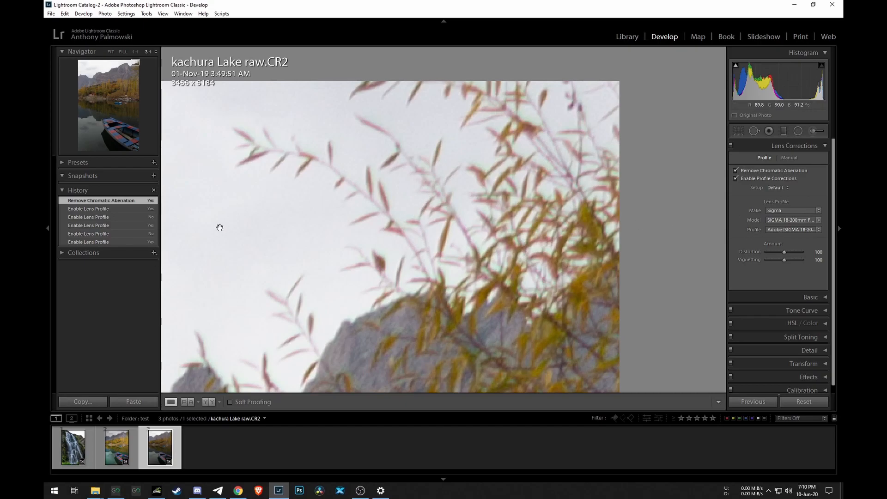
click(266, 254)
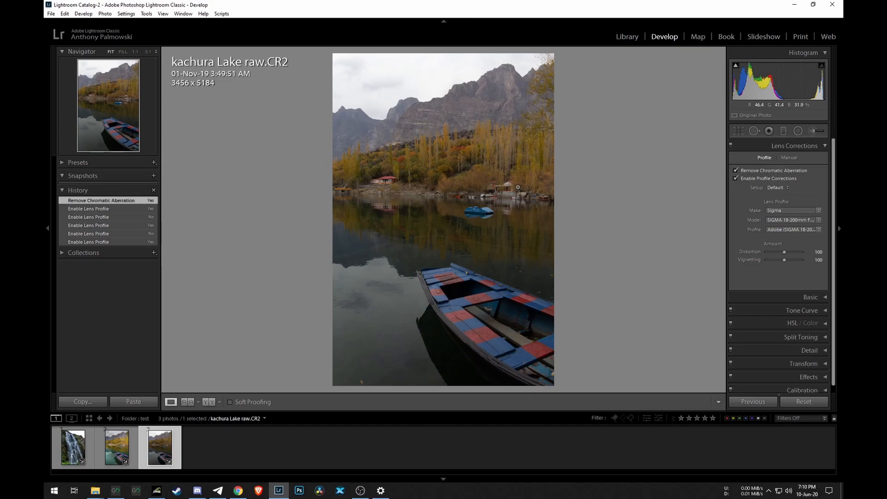
key(alt+Tab)
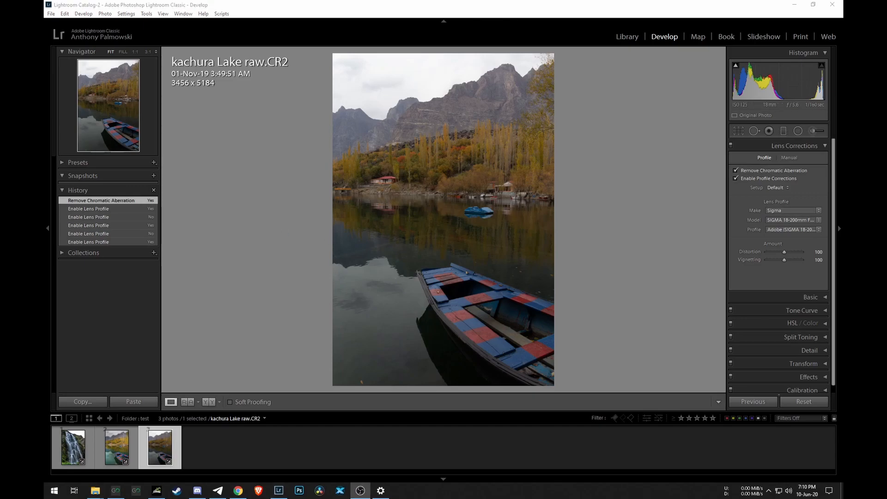